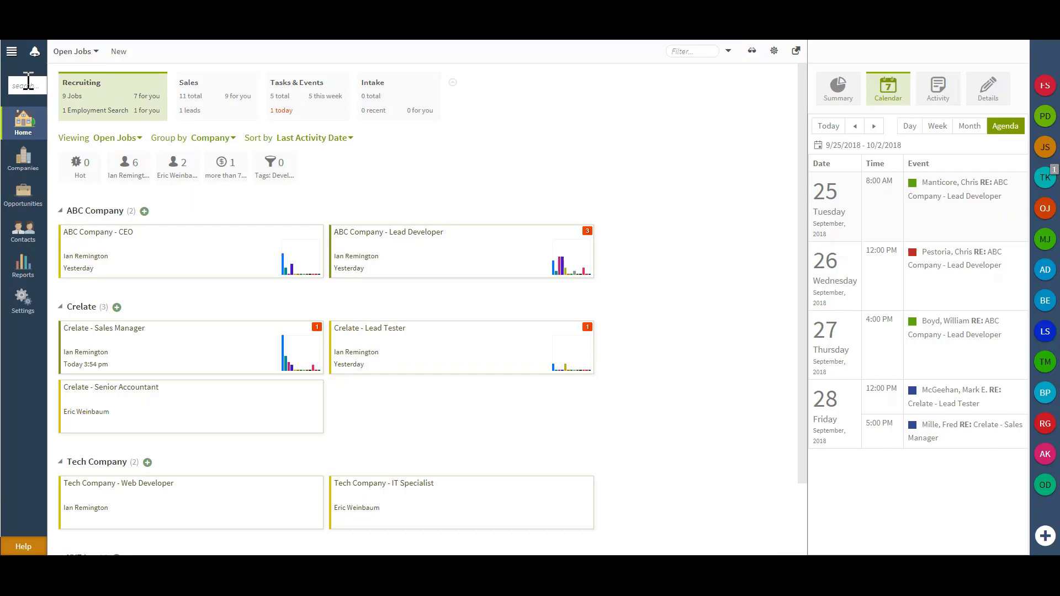
# Step: Leave the home dashboard and show the All Recent Contacts list of 115 contacts
pyautogui.click(23, 85)
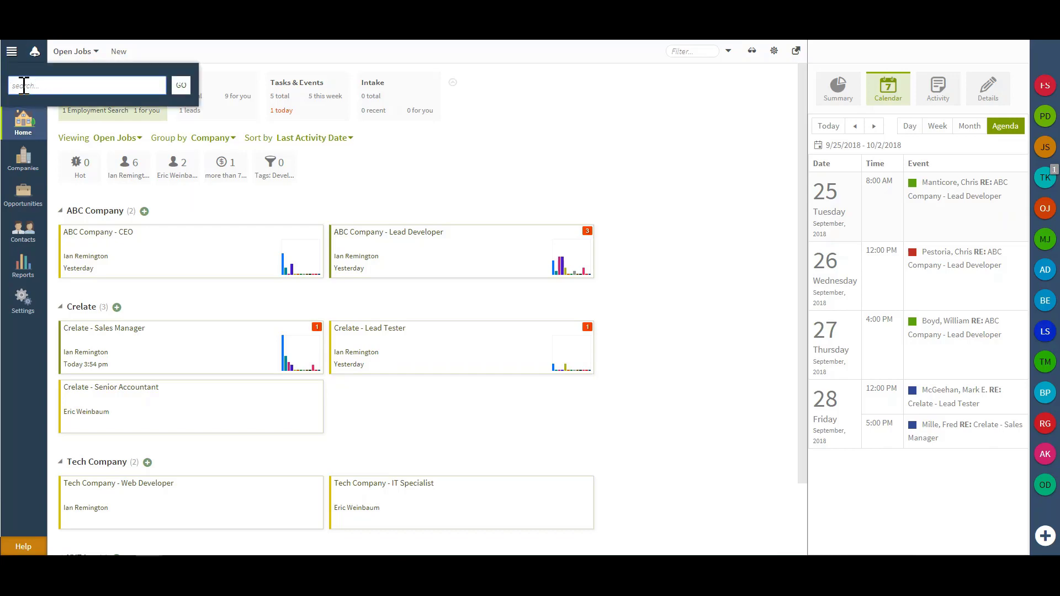
pyautogui.click(26, 237)
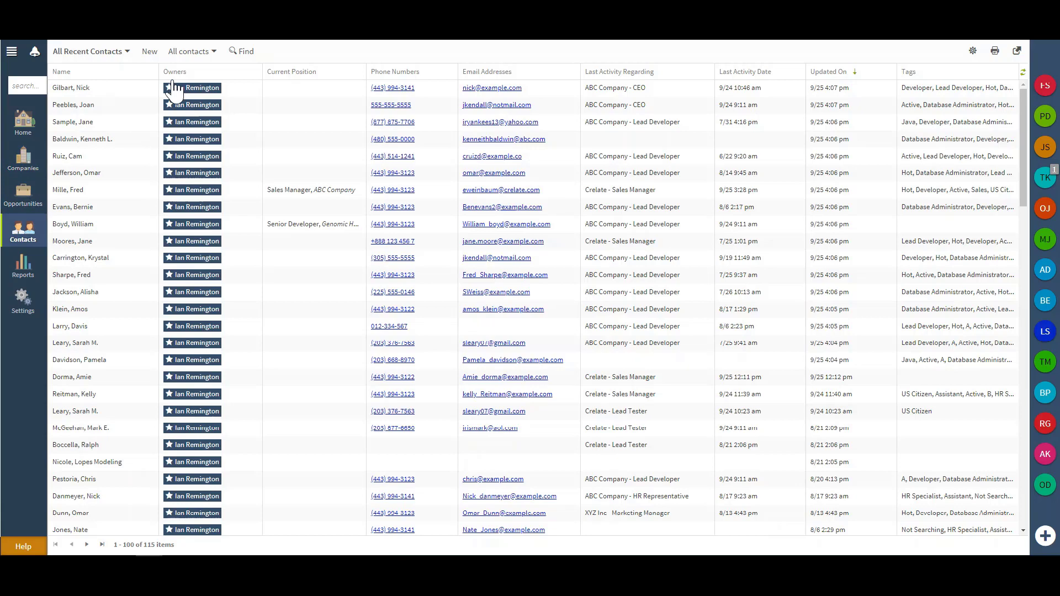
# Step: Start a Find Contacts search to reveal the filter panel with name, tag and activity criteria
pyautogui.click(243, 55)
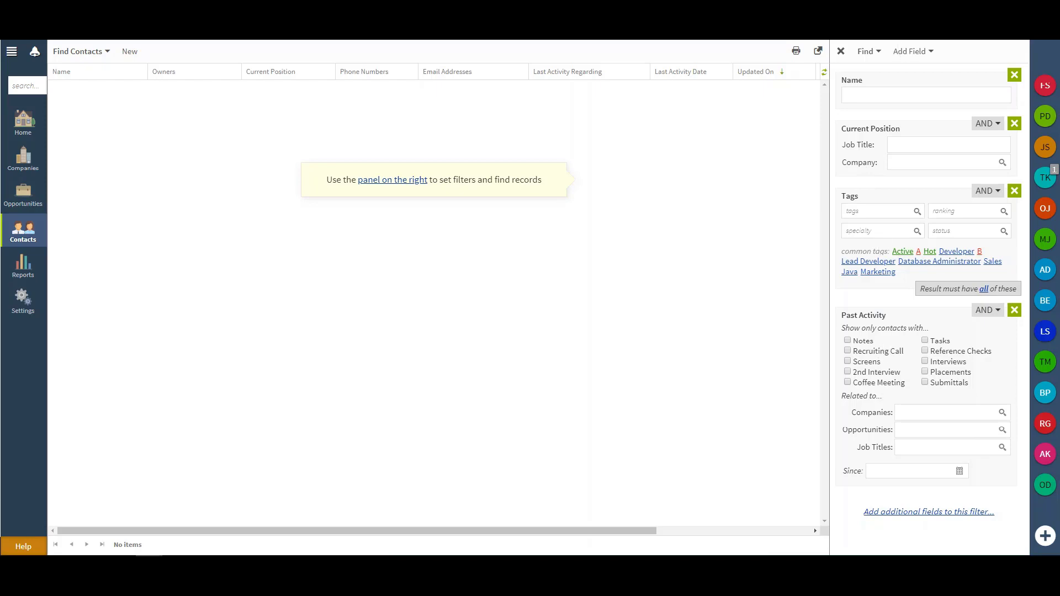
# Step: Add ranking A to the contact search filter
pyautogui.click(942, 215)
pyautogui.write('A')
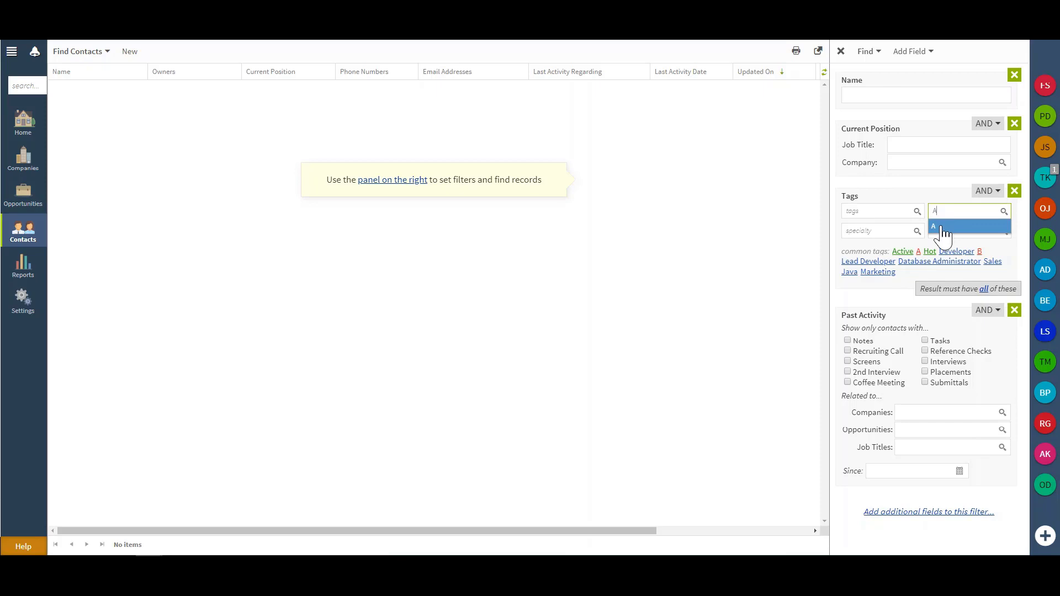
pyautogui.click(944, 232)
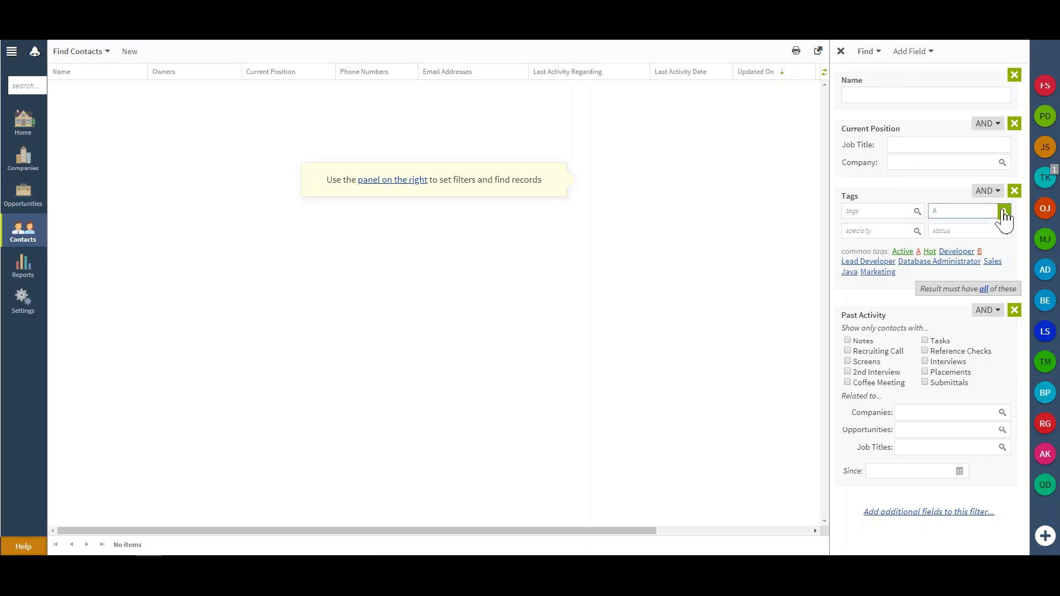
pyautogui.click(1004, 212)
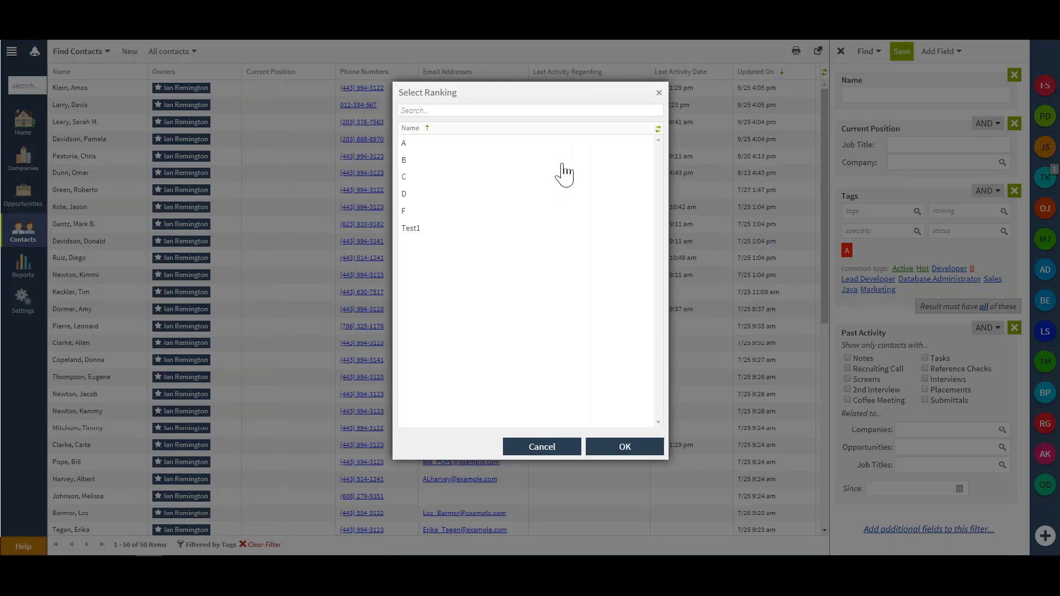
pyautogui.click(478, 145)
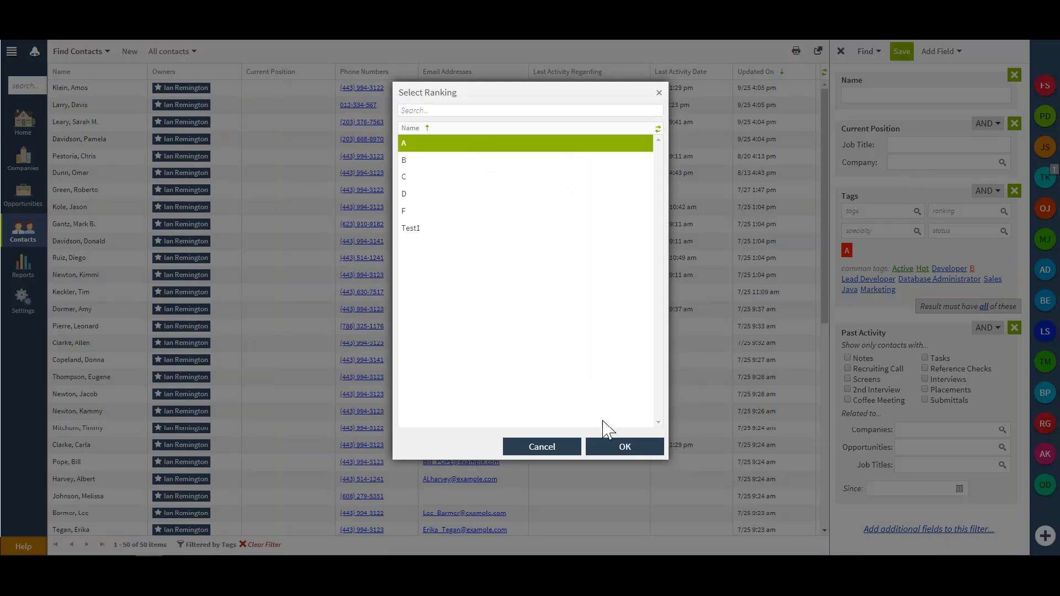
pyautogui.click(618, 448)
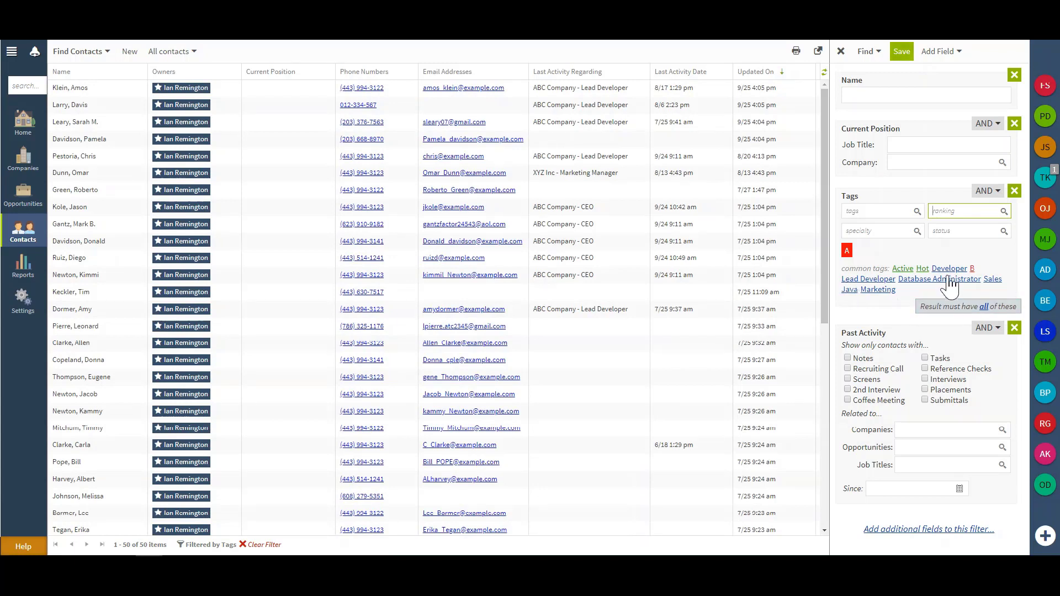
# Step: Add the Hot tag and set results to match ANY of the selected tags
pyautogui.moveTo(942, 271)
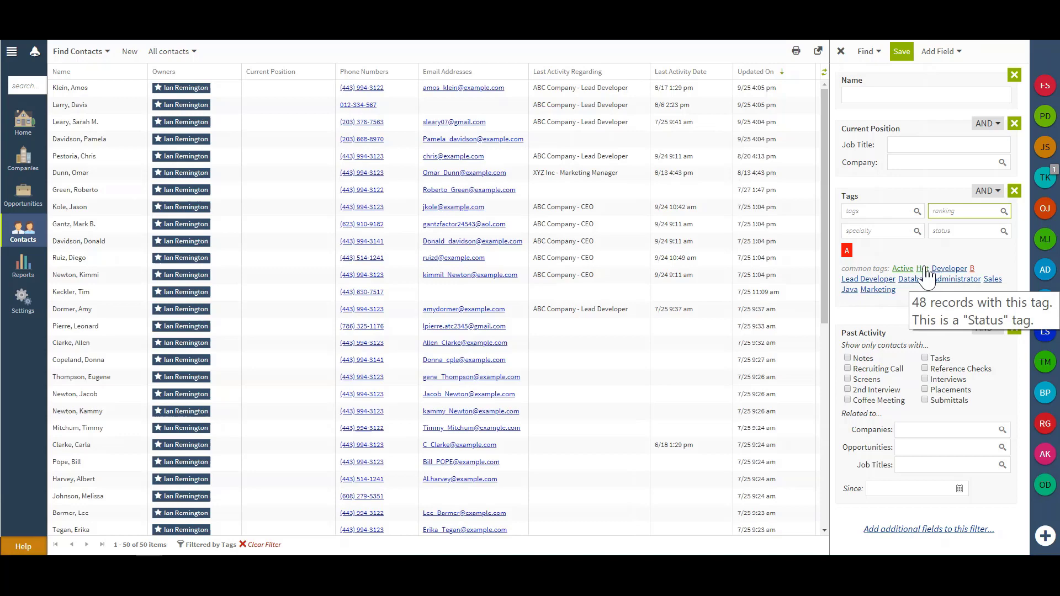
pyautogui.click(923, 270)
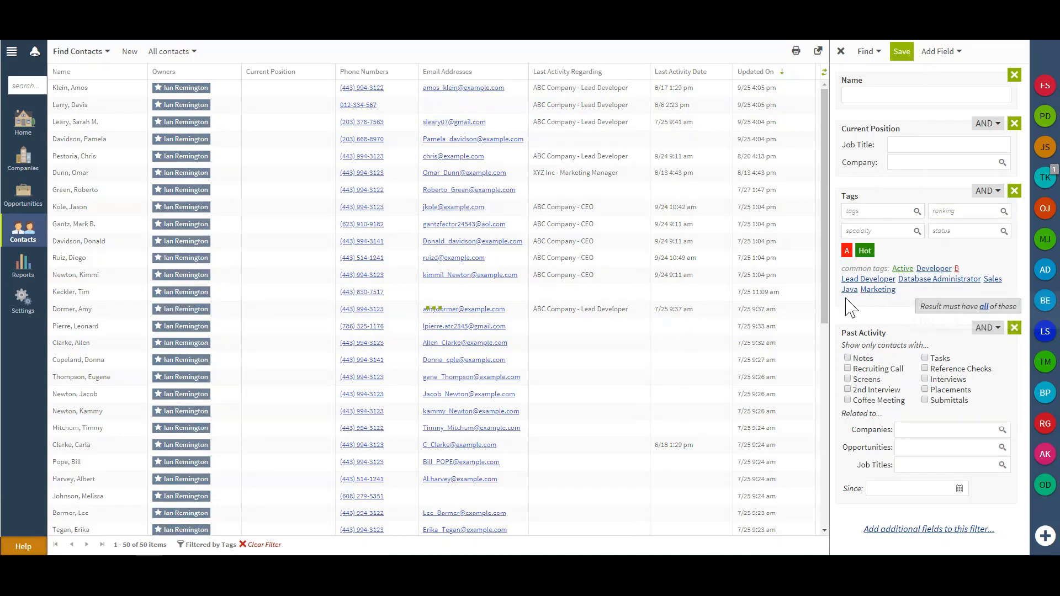
pyautogui.click(986, 308)
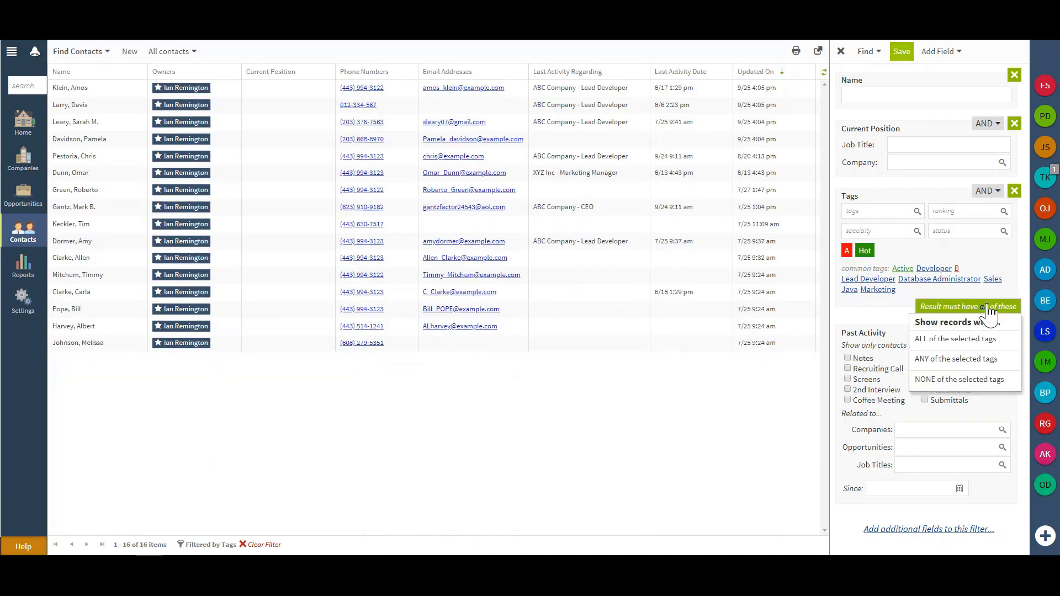
pyautogui.click(938, 359)
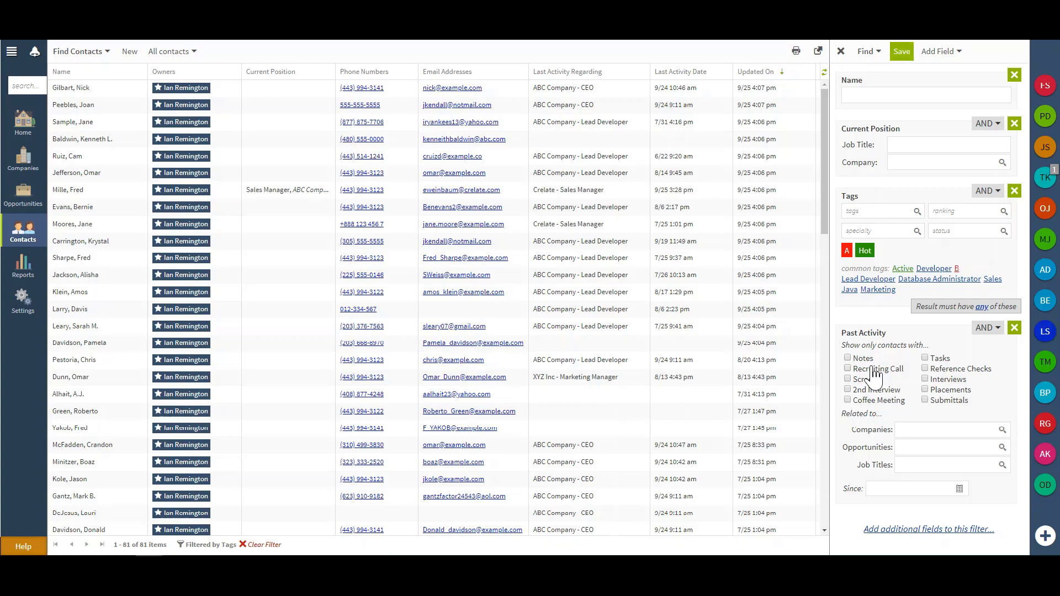
# Step: Require past Notes, Interviews, Tasks or Screens activity since Sat Sep 01
pyautogui.click(859, 359)
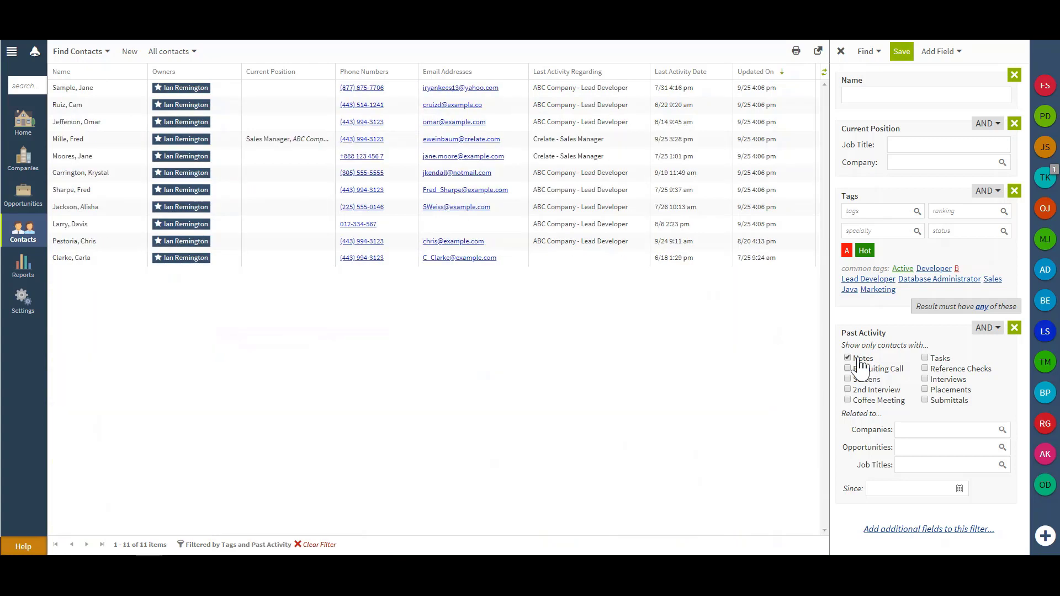
pyautogui.click(947, 380)
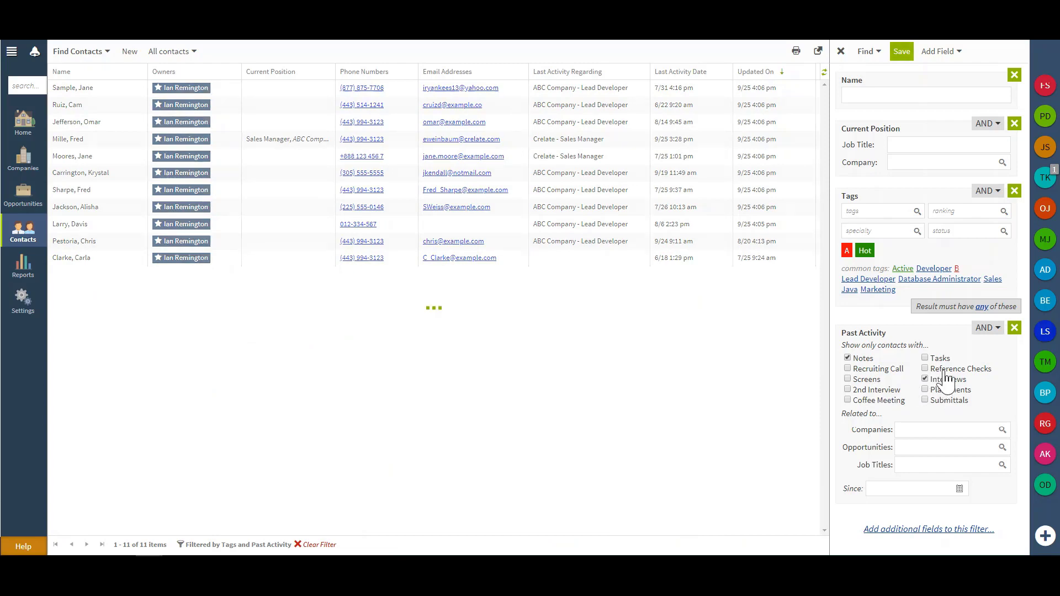
pyautogui.click(942, 360)
pyautogui.click(879, 380)
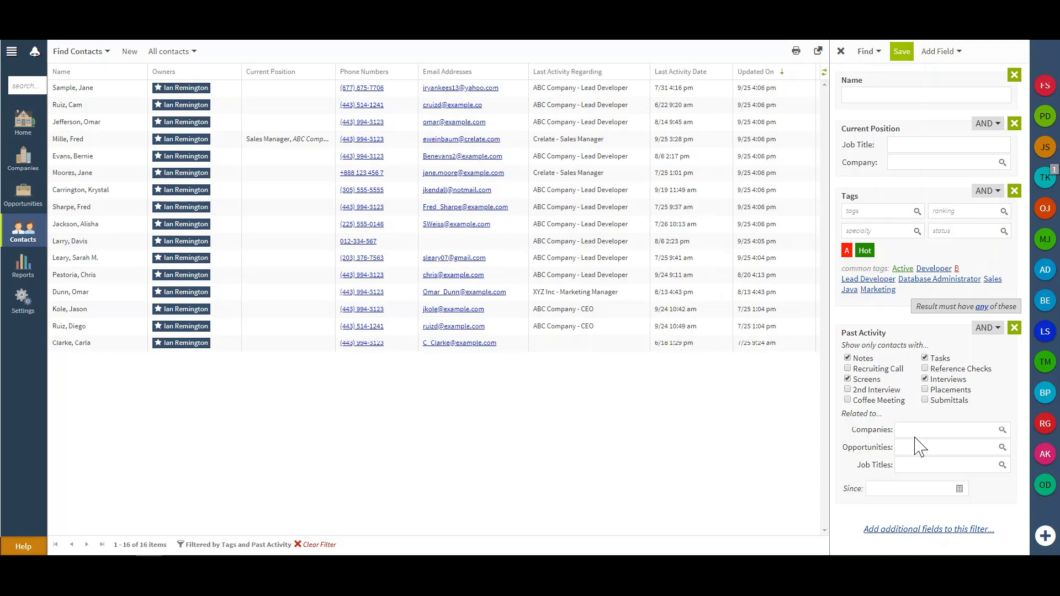
pyautogui.click(960, 489)
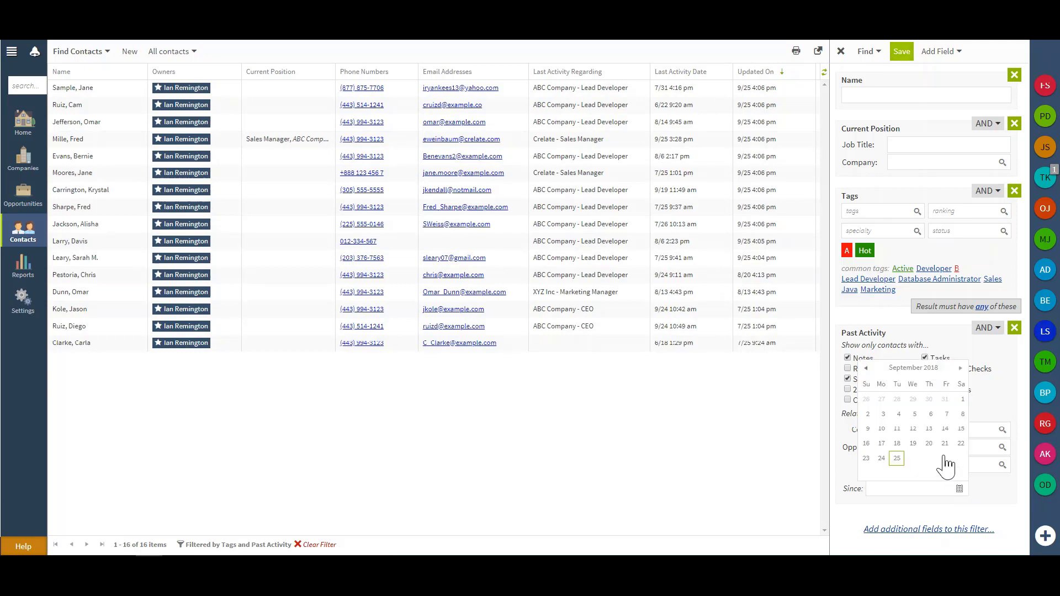
pyautogui.click(962, 400)
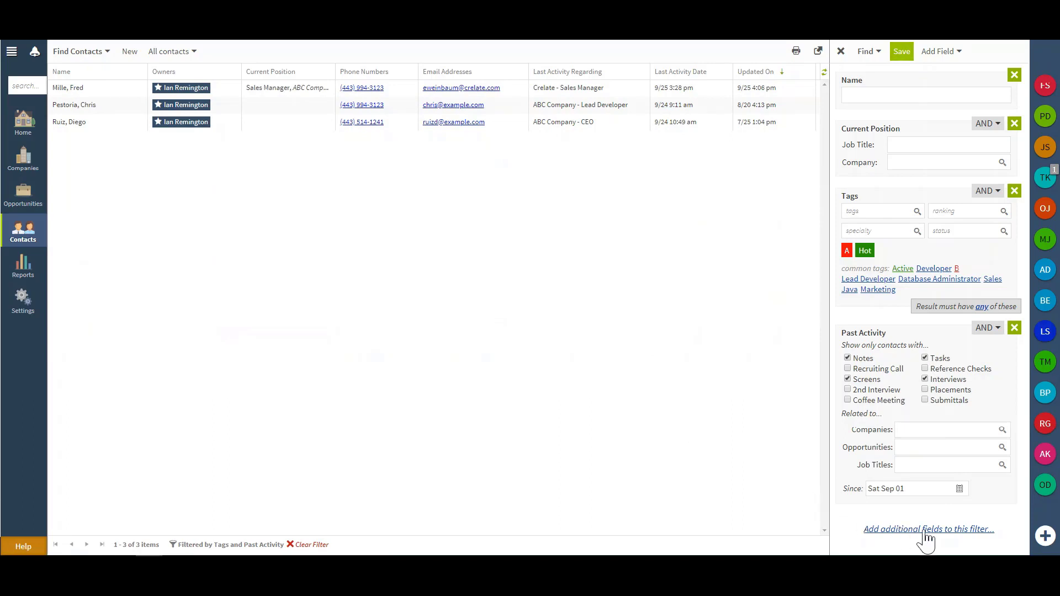
# Step: Add a Primary Owner filter and select the suggested owner
pyautogui.click(945, 54)
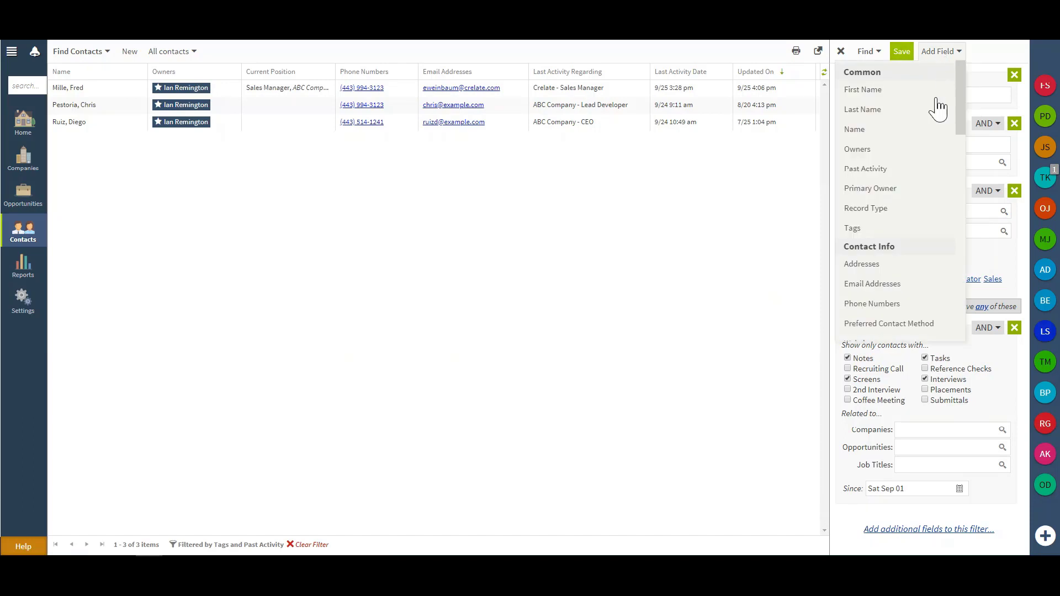
pyautogui.click(921, 189)
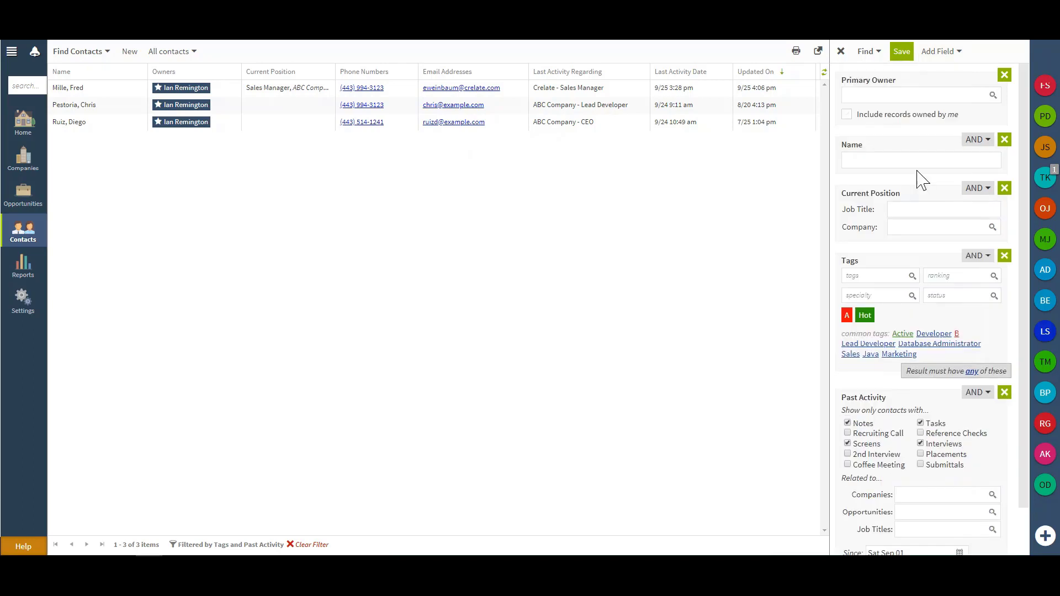
pyautogui.click(881, 96)
pyautogui.write('ian')
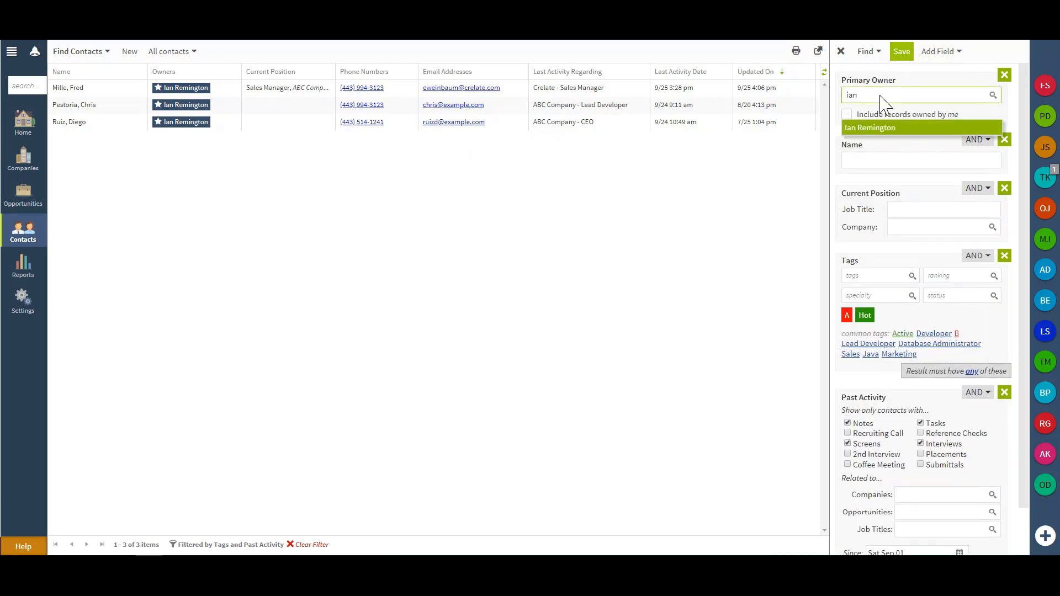
pyautogui.press('Return')
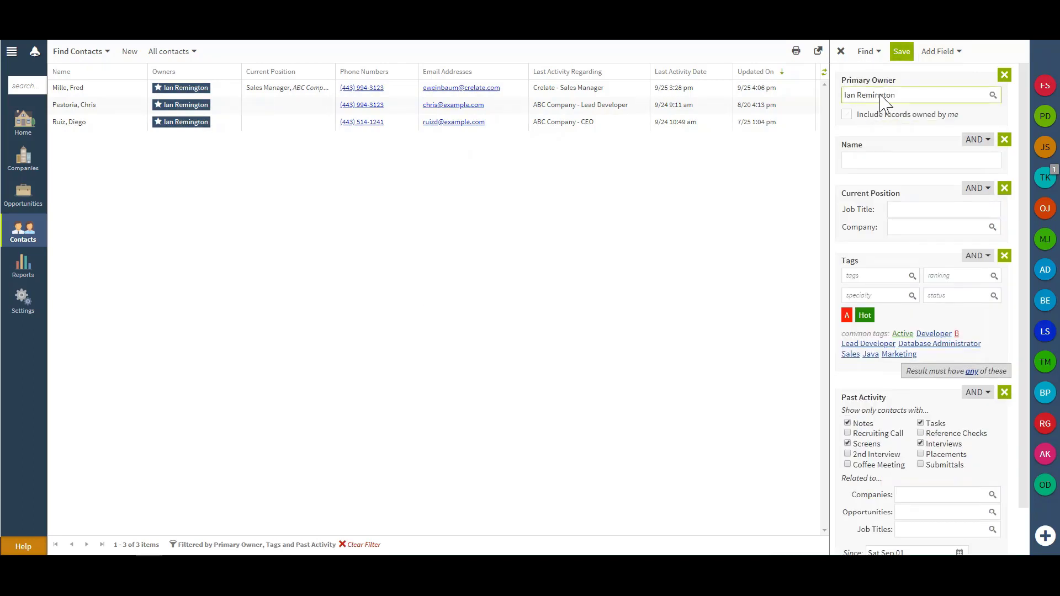
# Step: Add a Created On filter starting January 1, 2018
pyautogui.click(941, 51)
pyautogui.scroll(-1, 928, 196)
pyautogui.scroll(-5, 928, 196)
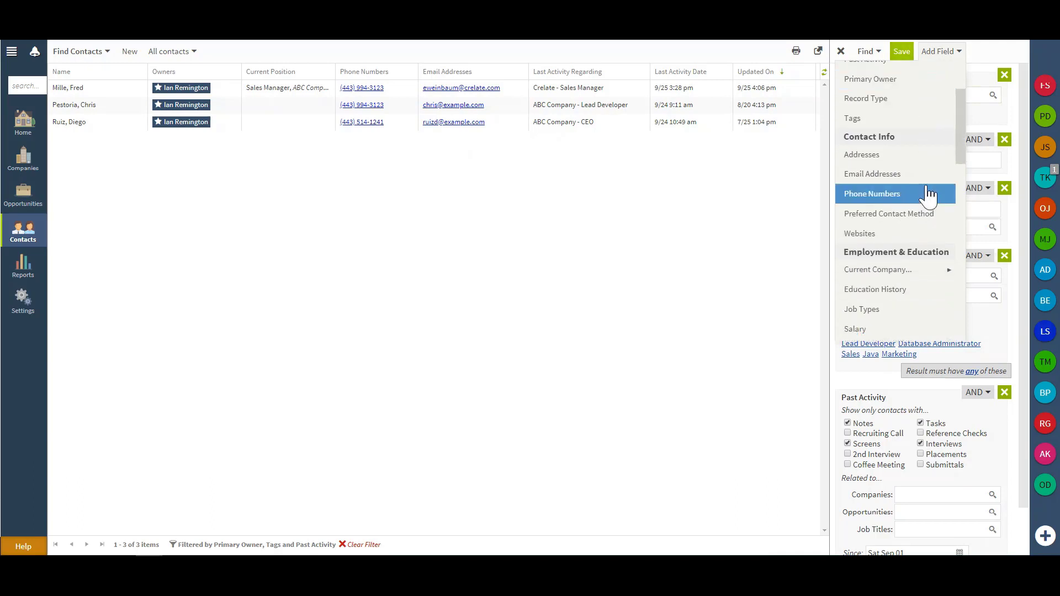
pyautogui.scroll(-2, 928, 196)
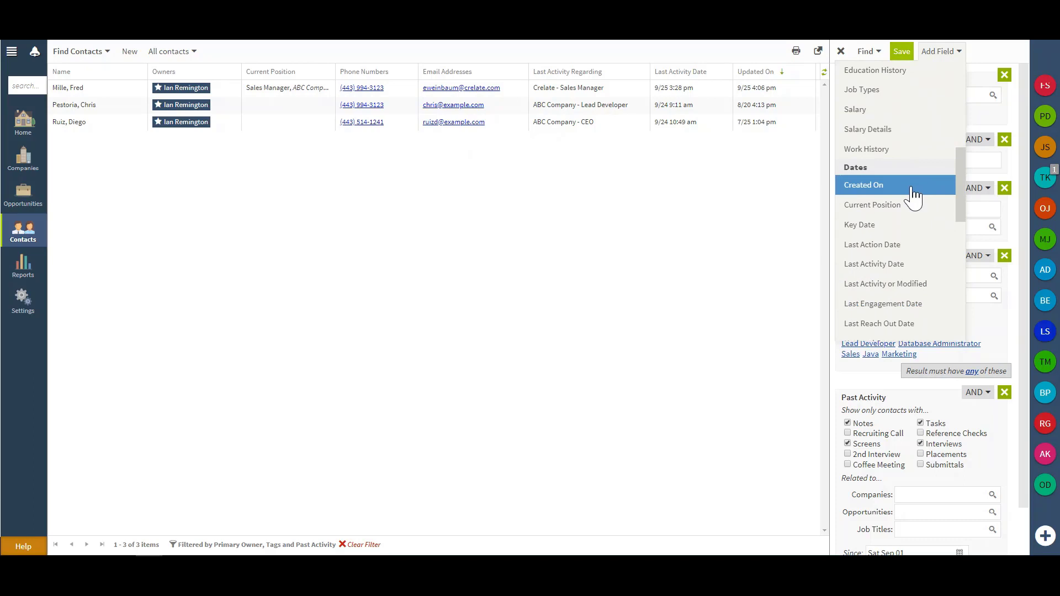
pyautogui.click(912, 193)
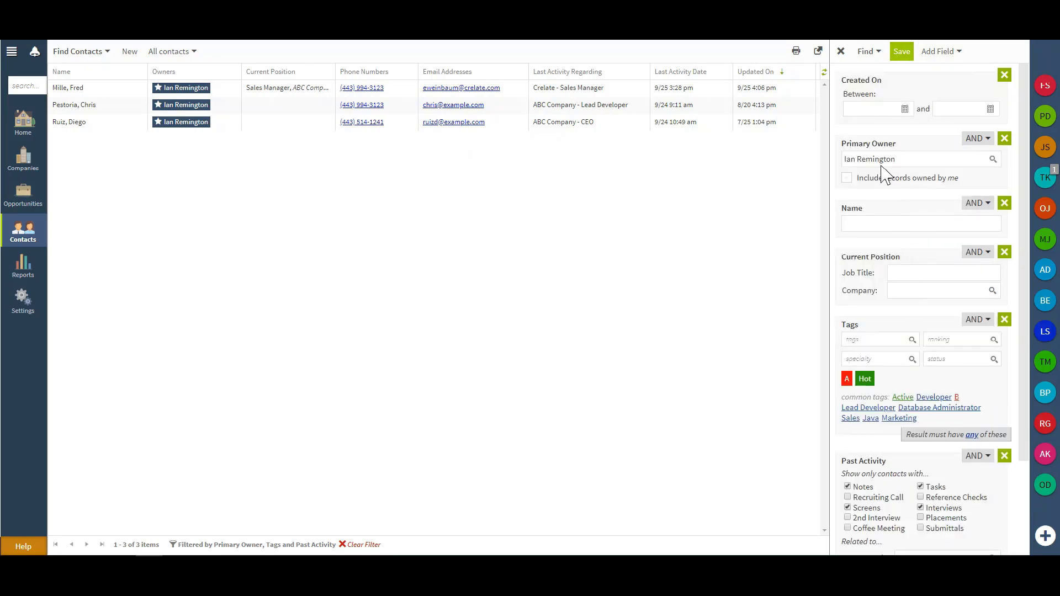
pyautogui.click(902, 108)
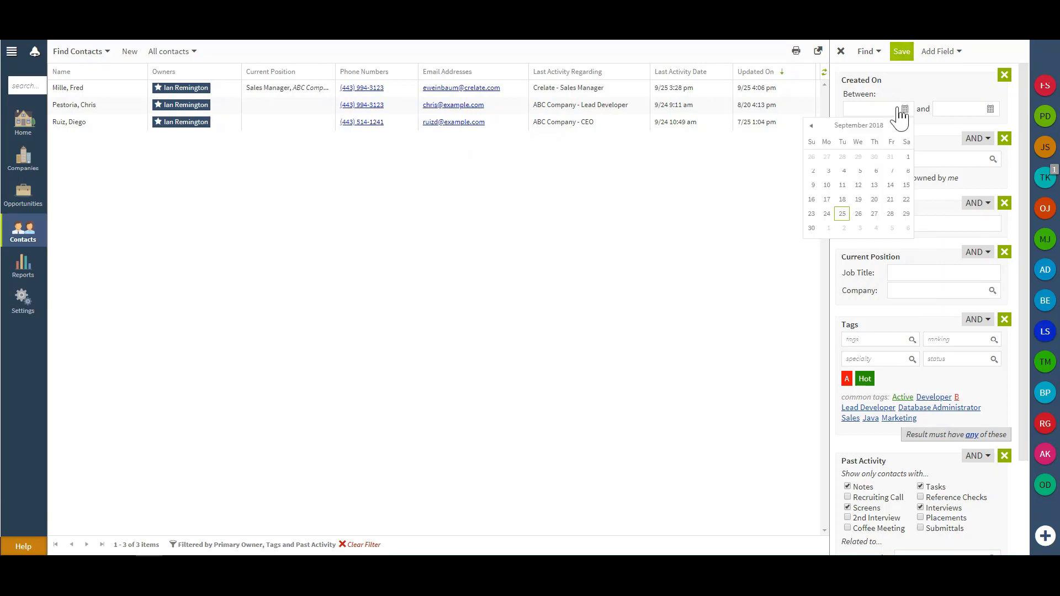
pyautogui.click(839, 127)
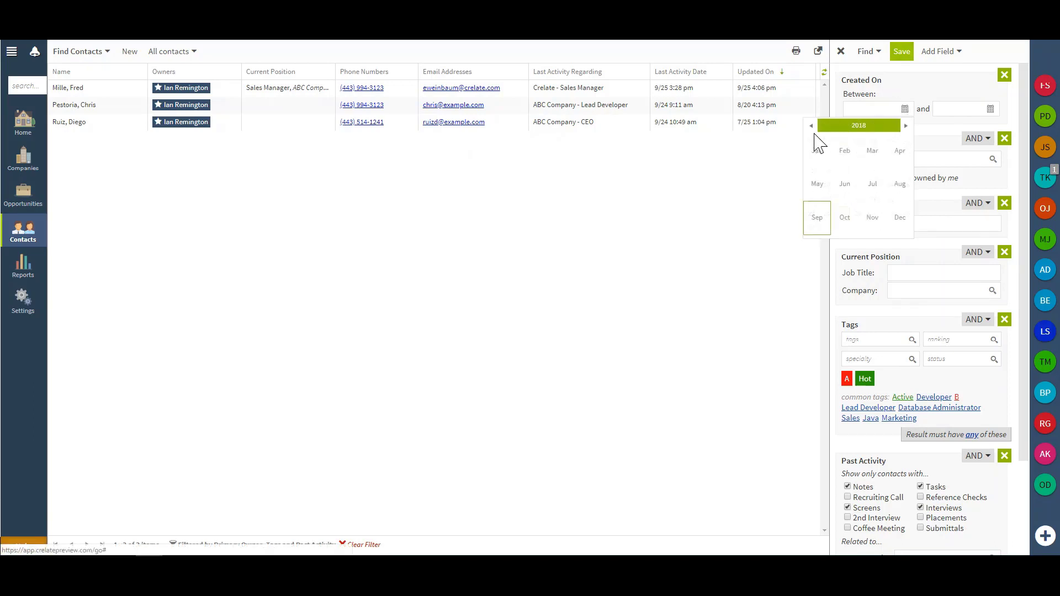
pyautogui.click(825, 157)
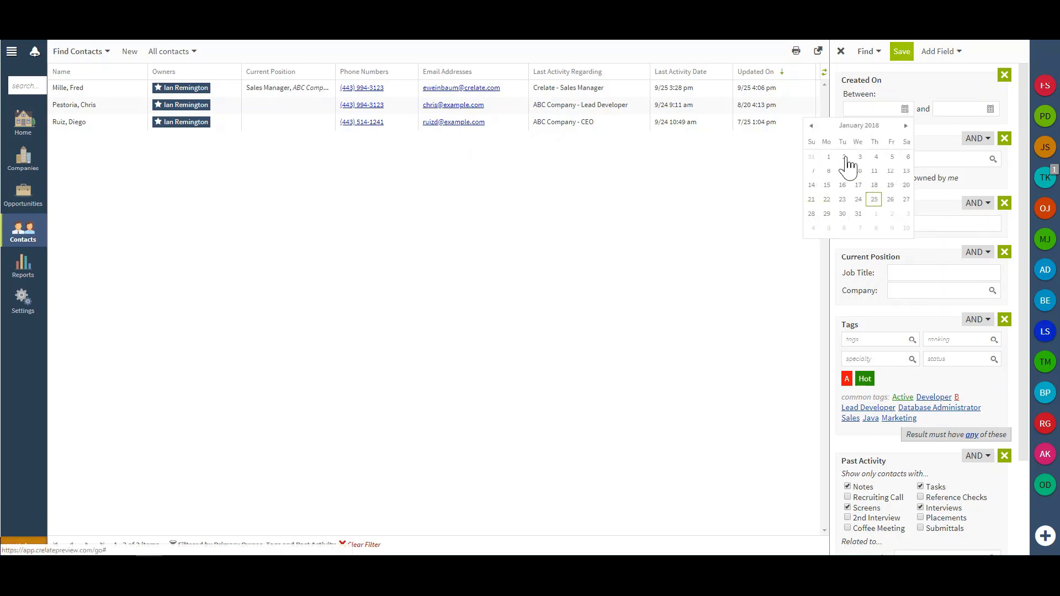
pyautogui.click(830, 157)
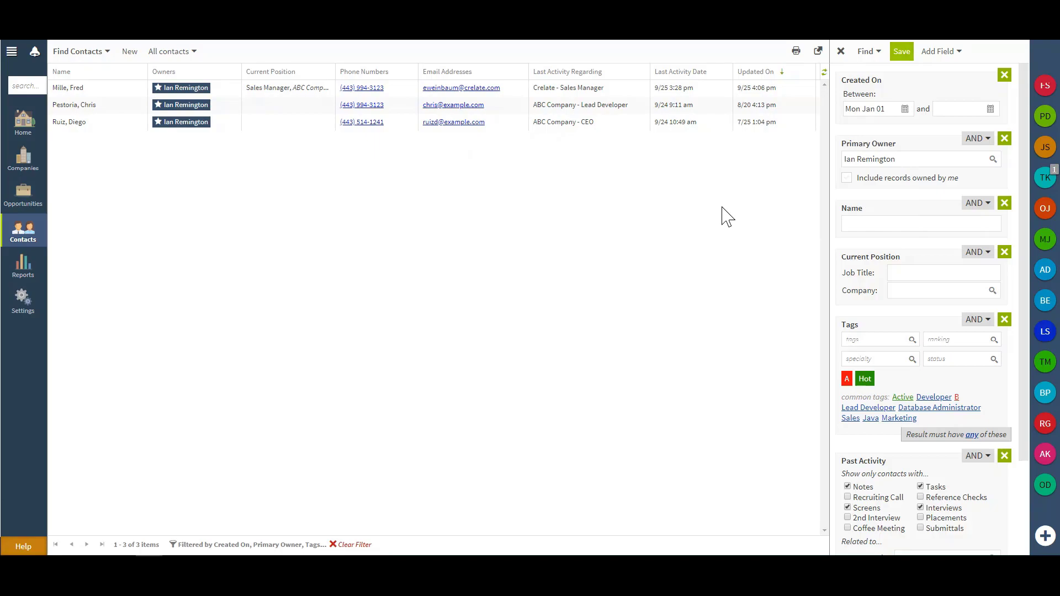
# Step: Save the filter as query 'test', shared with all other users
pyautogui.click(894, 55)
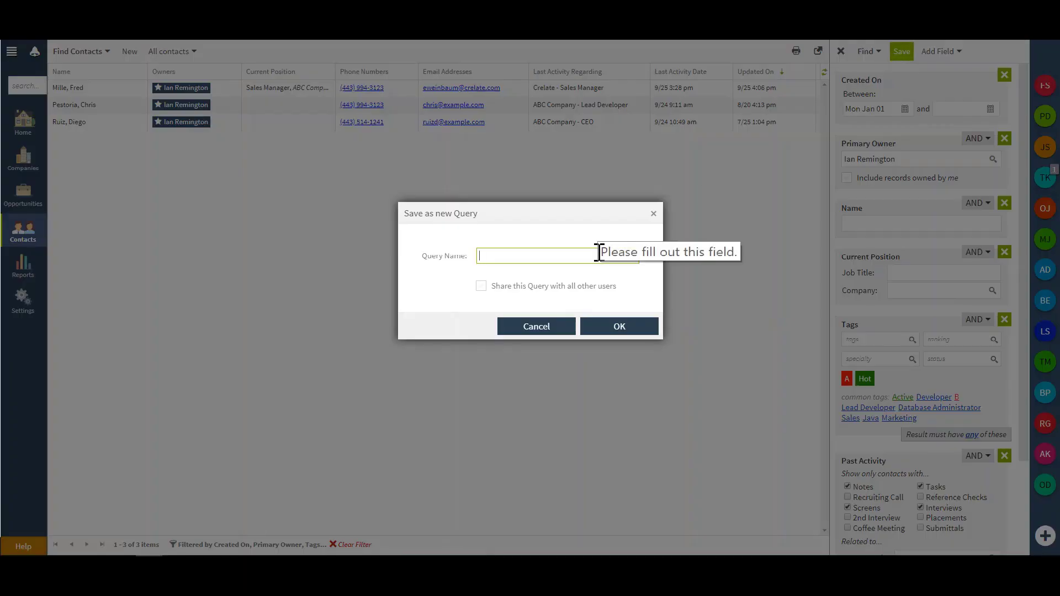
pyautogui.write('test')
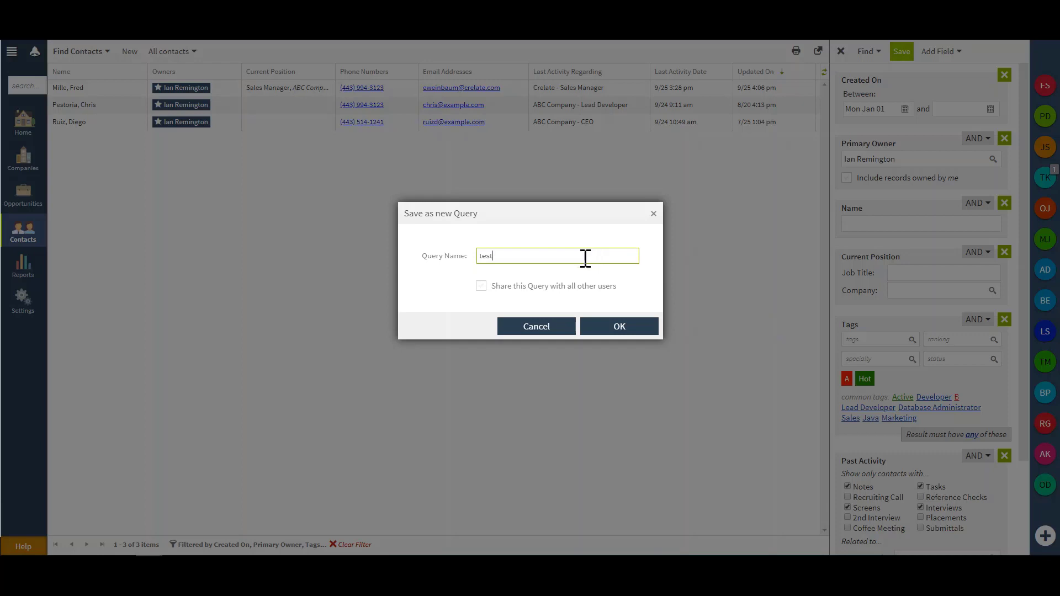
pyautogui.click(528, 287)
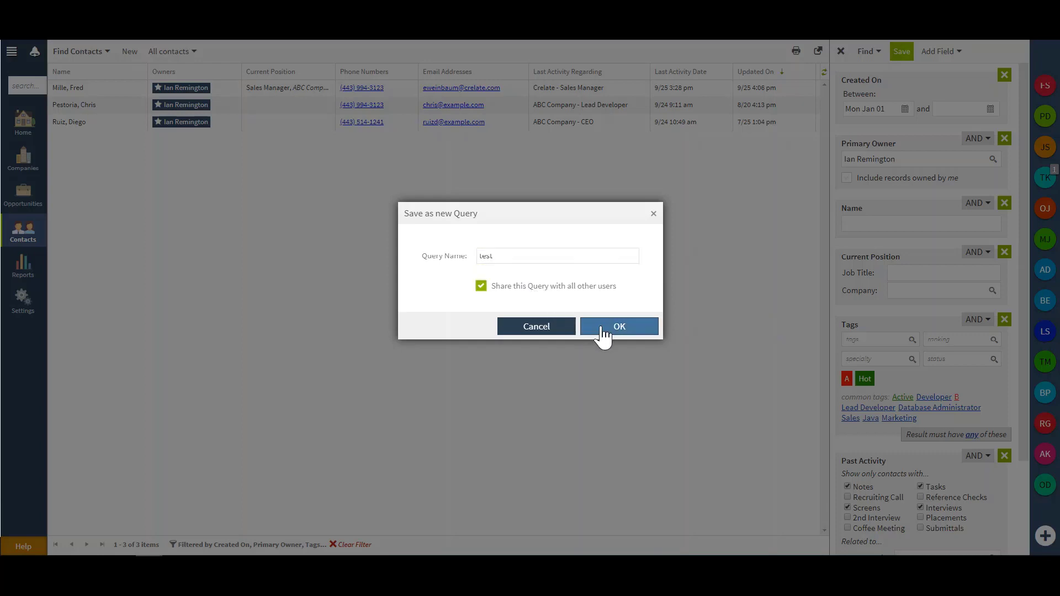
pyautogui.click(599, 330)
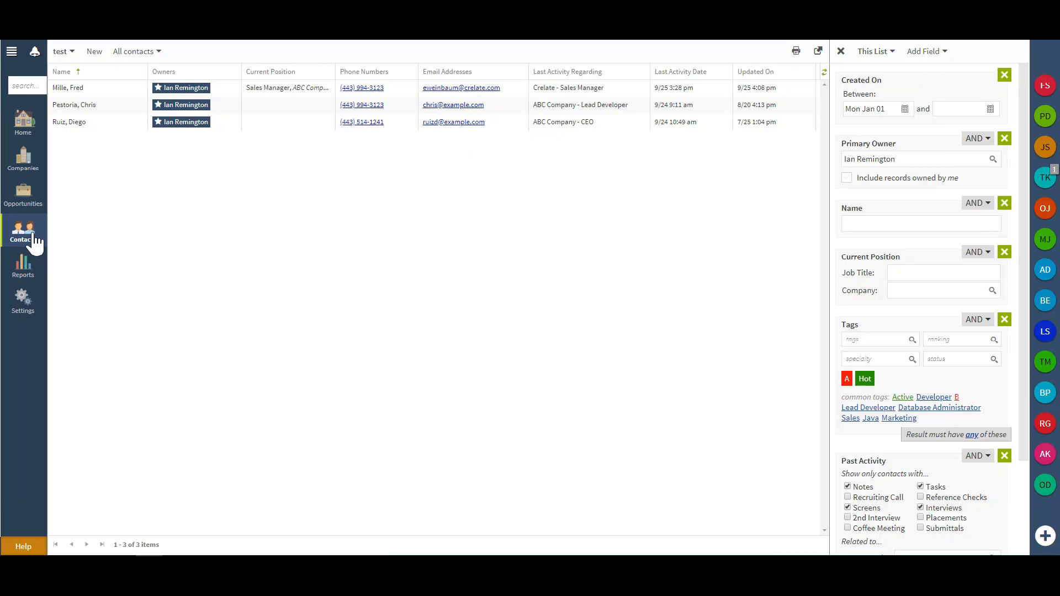
# Step: Open the contact views menu to check that 'test' is listed under Queries
pyautogui.click(65, 51)
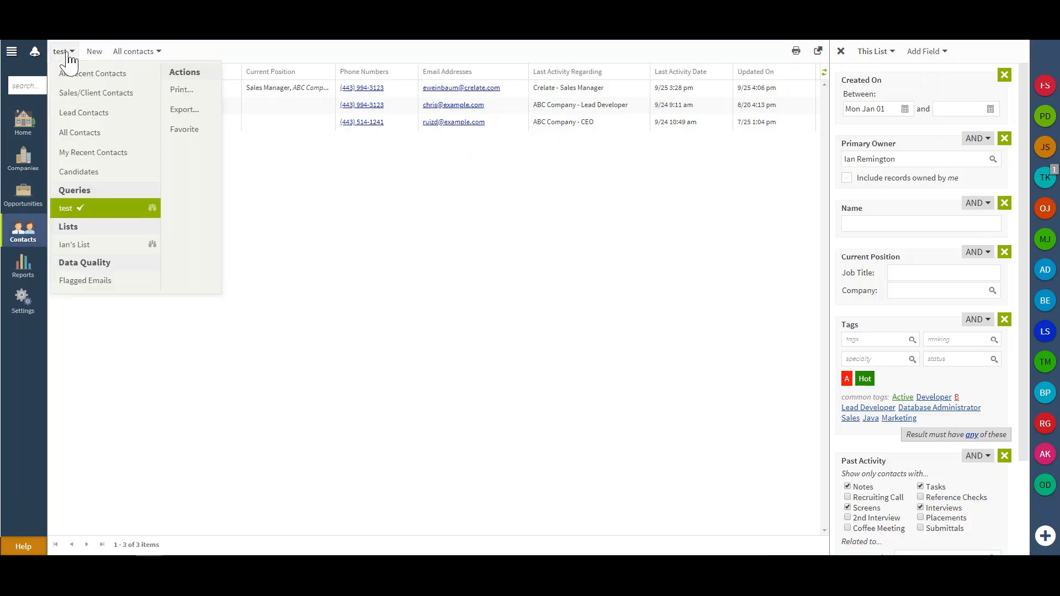